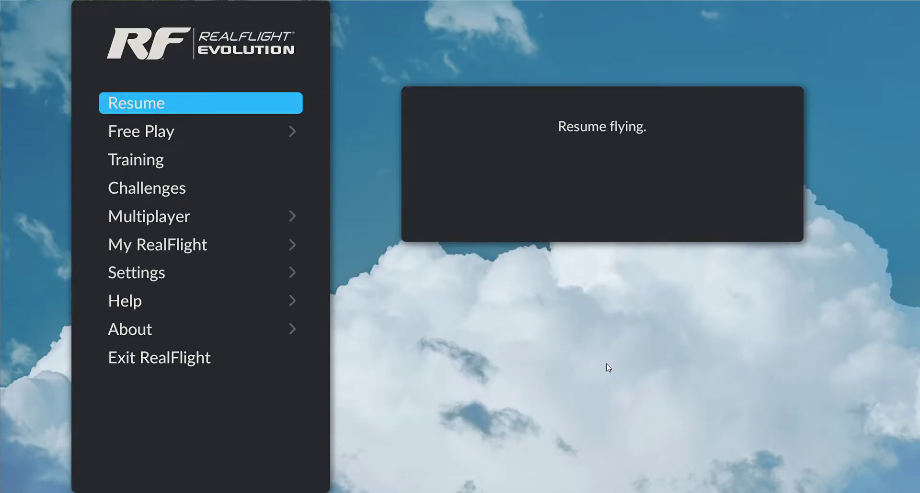
# Open the Free Play submenu from the main menu.
pyautogui.press('Down')
pyautogui.press('Return')
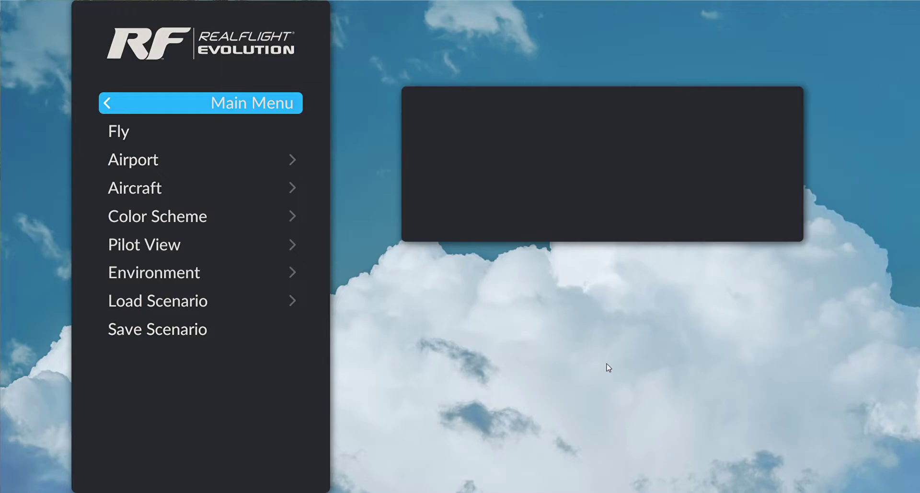
# Select Soccer Field as the flying airport.
pyautogui.press('Down')
pyautogui.press('Down')
pyautogui.press('Return')
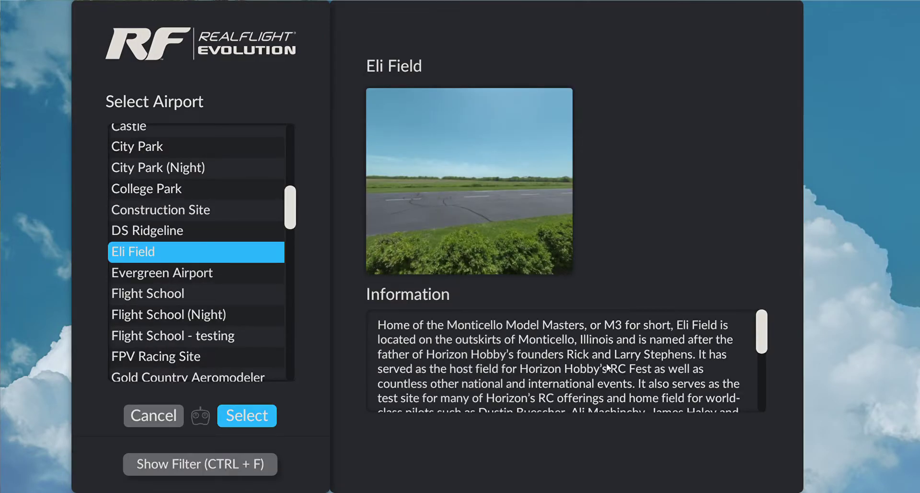
pyautogui.press('Down')
pyautogui.press('Down')
pyautogui.press('Down')
pyautogui.press('Down')
pyautogui.press('Down')
pyautogui.press('Down')
pyautogui.press('Down')
pyautogui.press('Down')
pyautogui.press('Down')
pyautogui.press('Down')
pyautogui.press('Down')
pyautogui.press('Down')
pyautogui.press('Down')
pyautogui.press('Down')
pyautogui.press('Down')
pyautogui.press('Down')
pyautogui.press('Down')
pyautogui.press('Down')
pyautogui.press('Down')
pyautogui.press('Down')
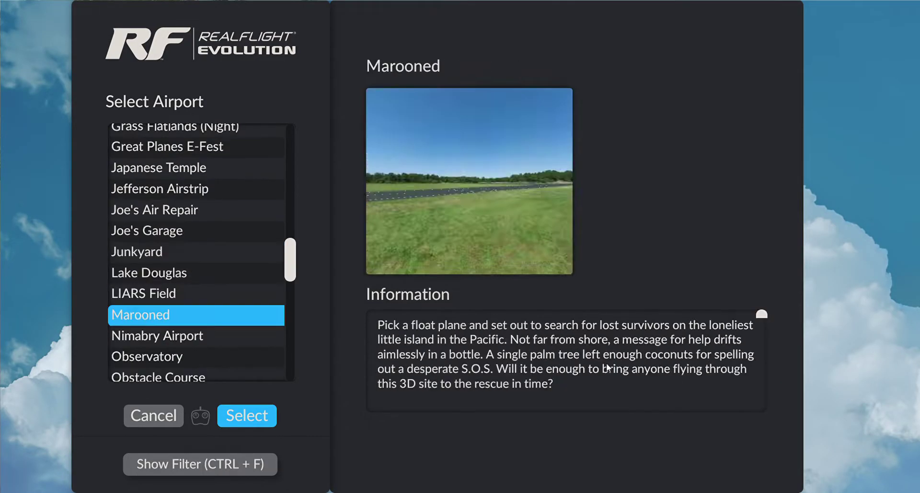
pyautogui.press('Down')
pyautogui.press('Down')
pyautogui.press('Down')
pyautogui.press('Down')
pyautogui.press('Down')
pyautogui.press('Down')
pyautogui.press('Down')
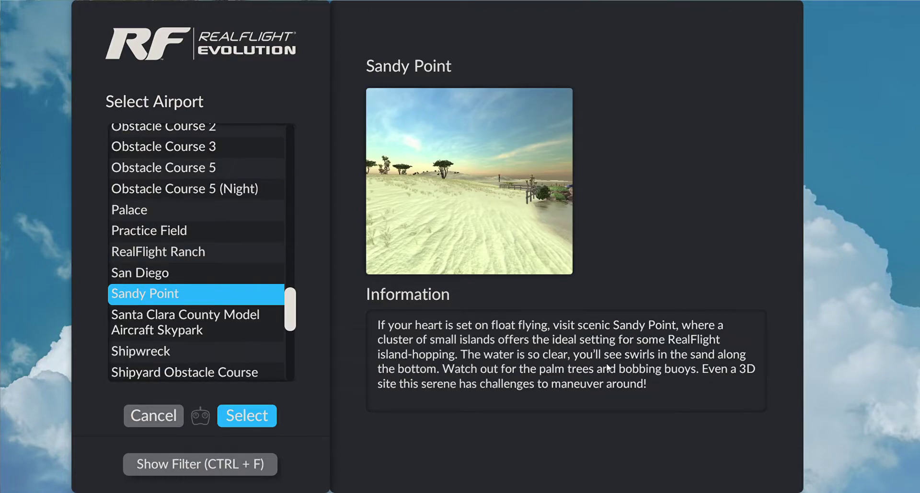
pyautogui.press('Down')
pyautogui.press('Down')
pyautogui.press('Down')
pyautogui.press('Down')
pyautogui.press('Down')
pyautogui.press('Down')
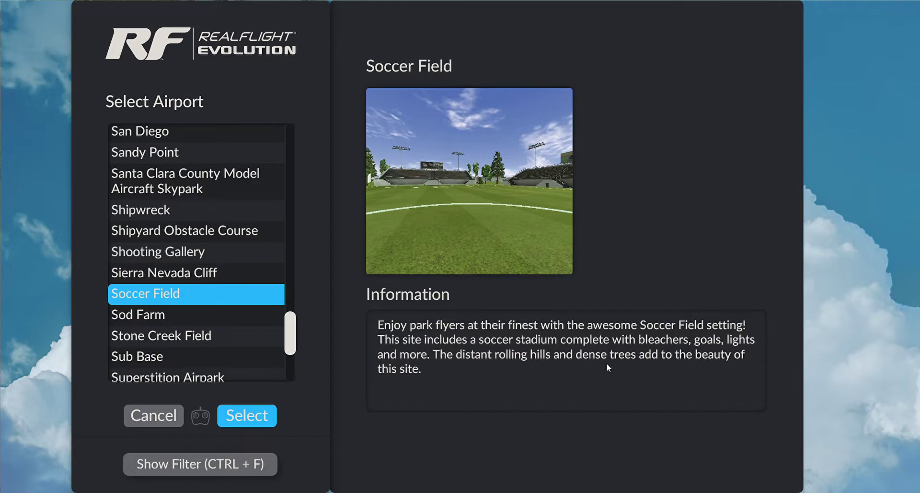
pyautogui.press('Return')
# Choose the plain P-51 Mustang as the aircraft.
pyautogui.press('Down')
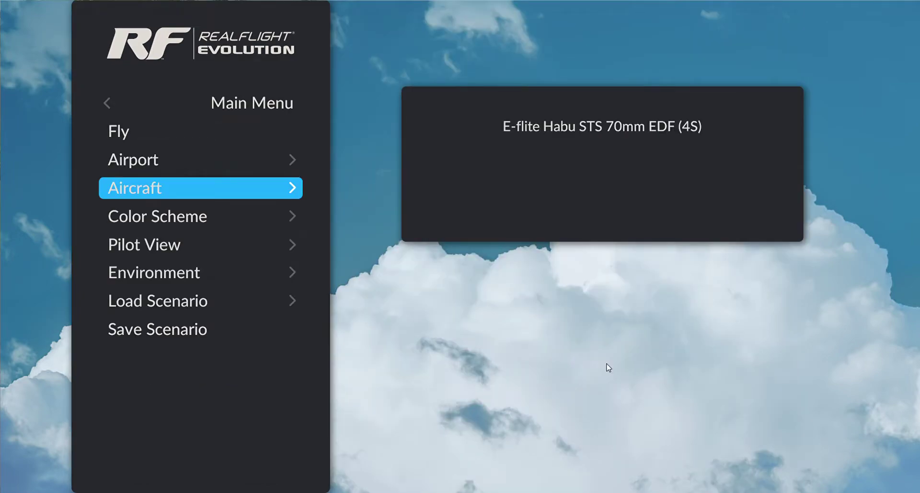
pyautogui.press('Return')
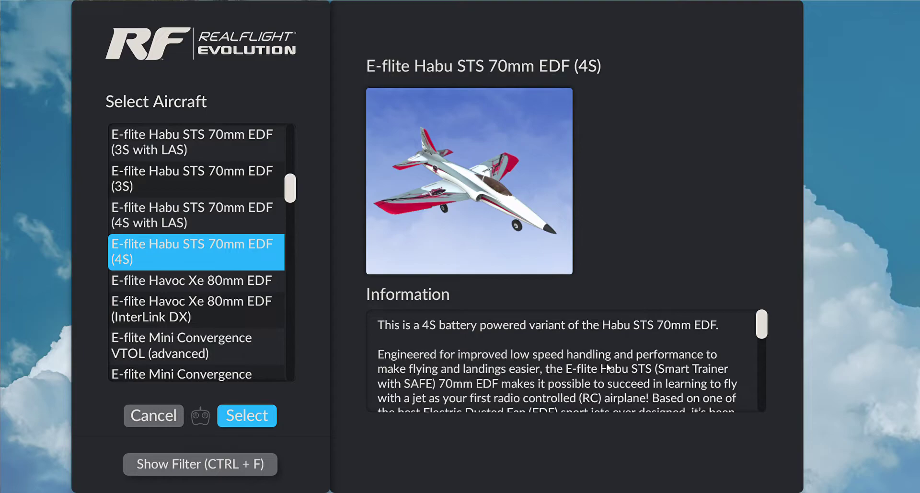
pyautogui.press('Down')
pyautogui.press('Down')
pyautogui.press('Down')
pyautogui.press('Down')
pyautogui.press('Down')
pyautogui.press('Down')
pyautogui.press('Down')
pyautogui.press('Down')
pyautogui.press('Down')
pyautogui.press('Down')
pyautogui.press('Down')
pyautogui.press('Down')
pyautogui.press('Down')
pyautogui.press('Down')
pyautogui.press('Down')
pyautogui.press('Down')
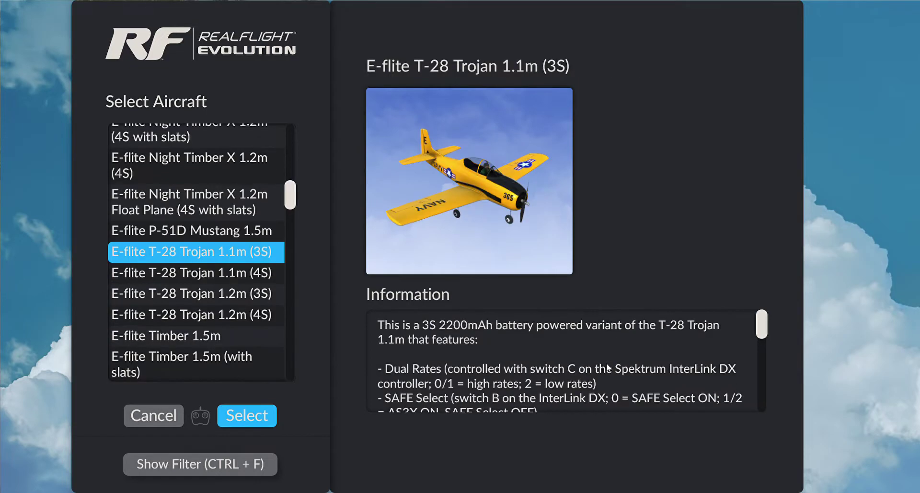
pyautogui.press('Down')
pyautogui.press('Down')
pyautogui.press('Down')
pyautogui.press('Down')
pyautogui.press('Down')
pyautogui.press('Down')
pyautogui.press('Down')
pyautogui.press('Down')
pyautogui.press('Down')
pyautogui.press('Down')
pyautogui.press('Down')
pyautogui.press('Down')
pyautogui.press('Down')
pyautogui.press('Down')
pyautogui.press('Down')
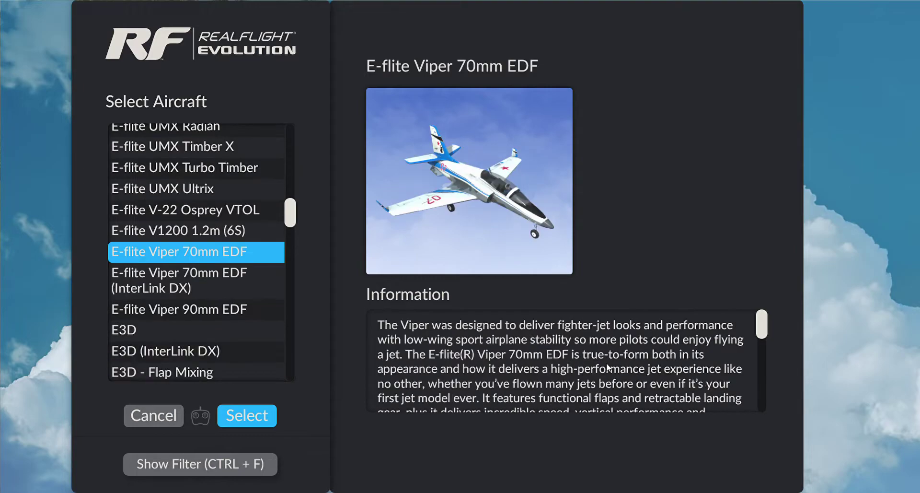
pyautogui.press('Down')
pyautogui.press('Down')
pyautogui.press('Down')
pyautogui.press('Down')
pyautogui.press('Down')
pyautogui.press('Down')
pyautogui.press('Down')
pyautogui.press('Down')
pyautogui.press('Down')
pyautogui.press('Down')
pyautogui.press('Down')
pyautogui.press('Down')
pyautogui.press('Down')
pyautogui.press('Down')
pyautogui.press('Down')
pyautogui.press('Down')
pyautogui.press('Down')
pyautogui.press('Down')
pyautogui.press('Down')
pyautogui.press('Down')
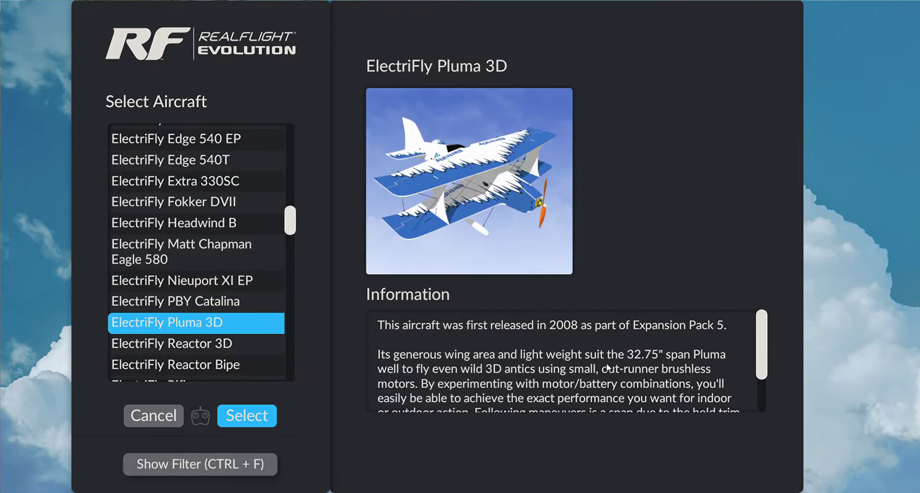
pyautogui.press('Down')
pyautogui.press('Down')
pyautogui.press('Down')
pyautogui.press('Down')
pyautogui.press('Down')
pyautogui.press('Down')
pyautogui.press('Down')
pyautogui.press('Down')
pyautogui.press('Down')
pyautogui.press('Down')
pyautogui.press('Down')
pyautogui.press('Down')
pyautogui.press('Down')
pyautogui.press('Down')
pyautogui.press('Down')
pyautogui.press('Down')
pyautogui.press('Down')
pyautogui.press('Down')
pyautogui.press('Down')
pyautogui.press('Down')
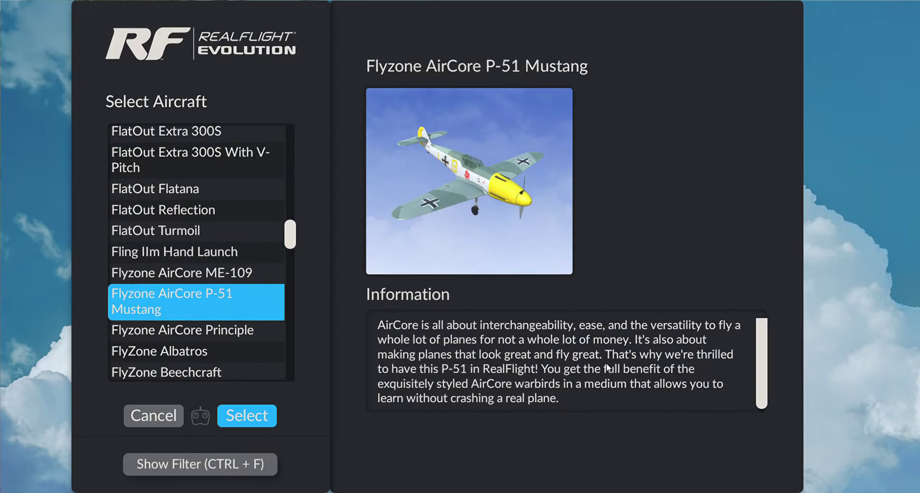
pyautogui.press('Down')
pyautogui.press('Down')
pyautogui.press('Down')
pyautogui.press('Down')
pyautogui.press('Down')
pyautogui.press('Down')
pyautogui.press('Down')
pyautogui.press('Down')
pyautogui.press('Down')
pyautogui.press('Down')
pyautogui.press('Down')
pyautogui.press('Down')
pyautogui.press('Down')
pyautogui.press('Down')
pyautogui.press('Down')
pyautogui.press('Down')
pyautogui.press('Down')
pyautogui.press('Down')
pyautogui.press('Down')
pyautogui.press('Down')
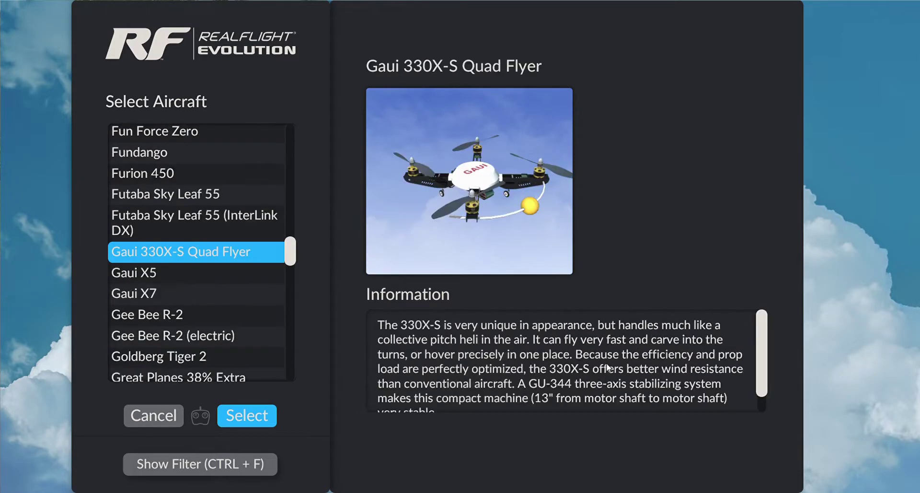
pyautogui.press('Down')
pyautogui.press('Down')
pyautogui.press('Down')
pyautogui.press('Down')
pyautogui.press('Down')
pyautogui.press('Down')
pyautogui.press('Down')
pyautogui.press('Down')
pyautogui.press('Down')
pyautogui.press('Down')
pyautogui.press('Down')
pyautogui.press('Down')
pyautogui.press('Down')
pyautogui.press('Down')
pyautogui.press('Down')
pyautogui.press('Down')
pyautogui.press('Down')
pyautogui.press('Down')
pyautogui.press('Down')
pyautogui.press('Down')
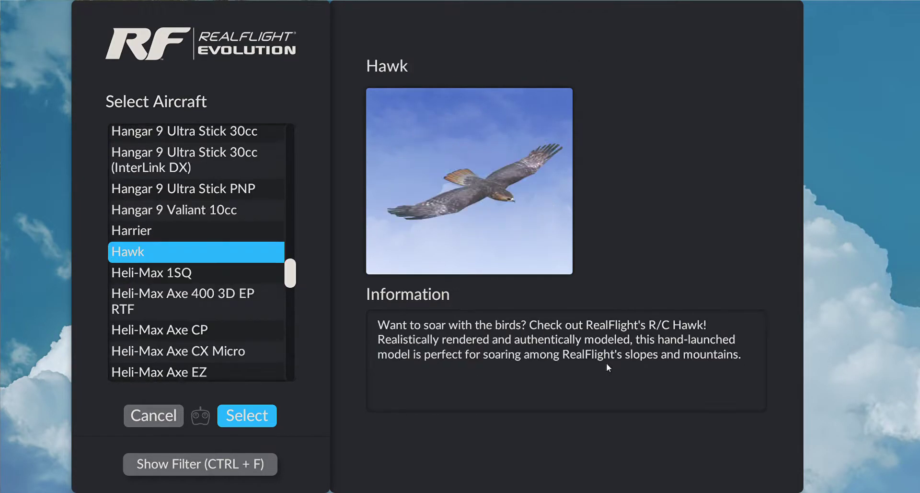
pyautogui.press('Down')
pyautogui.press('Down')
pyautogui.press('Down')
pyautogui.press('Down')
pyautogui.press('Down')
pyautogui.press('Down')
pyautogui.press('Down')
pyautogui.press('Down')
pyautogui.press('Down')
pyautogui.press('Down')
pyautogui.press('Down')
pyautogui.press('Down')
pyautogui.press('Down')
pyautogui.press('Down')
pyautogui.press('Down')
pyautogui.press('Down')
pyautogui.press('Down')
pyautogui.press('Down')
pyautogui.press('Down')
pyautogui.press('Down')
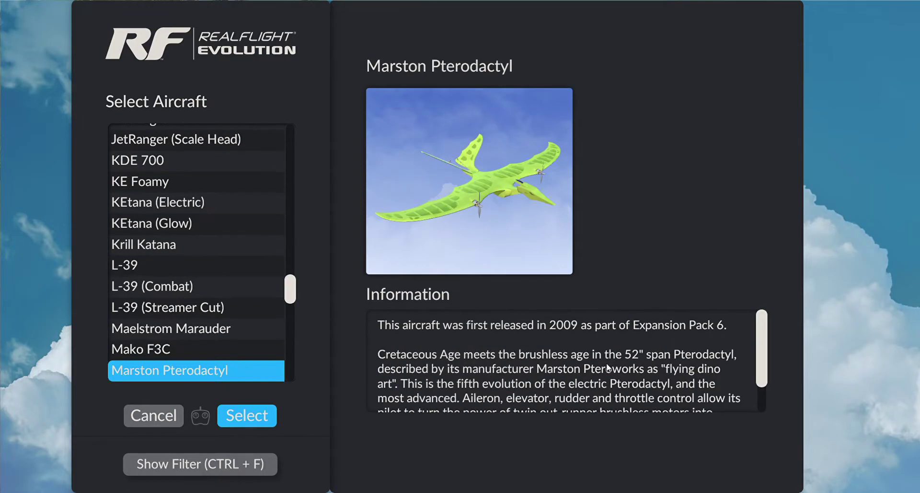
pyautogui.press('Down')
pyautogui.press('Down')
pyautogui.press('Down')
pyautogui.press('Down')
pyautogui.press('Down')
pyautogui.press('Down')
pyautogui.press('Down')
pyautogui.press('Down')
pyautogui.press('Down')
pyautogui.press('Down')
pyautogui.press('Down')
pyautogui.press('Down')
pyautogui.press('Down')
pyautogui.press('Down')
pyautogui.press('Down')
pyautogui.press('Down')
pyautogui.press('Down')
pyautogui.press('Down')
pyautogui.press('Down')
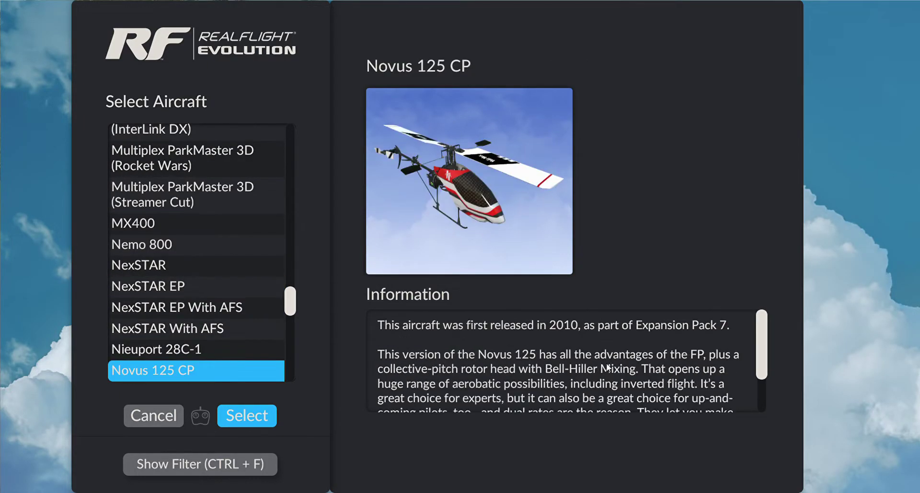
pyautogui.press('Up')
pyautogui.press('Up')
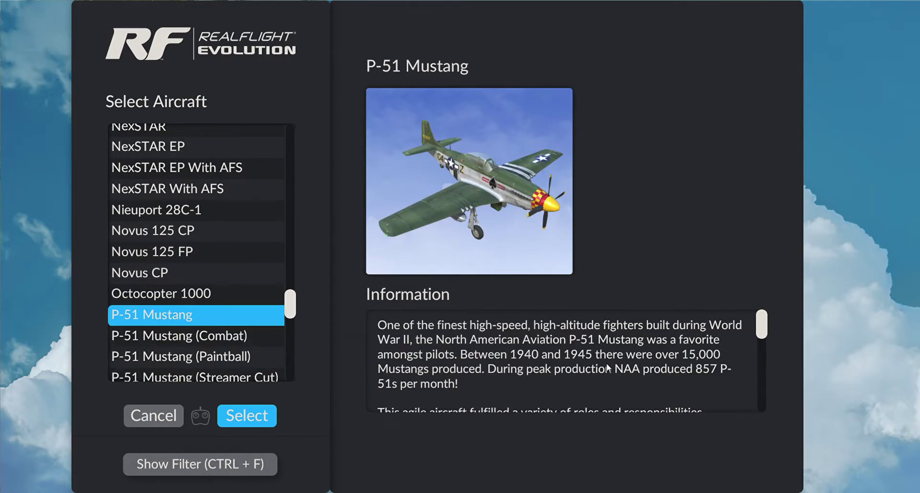
pyautogui.press('Return')
# Apply the P-51 Mustang Bald Eagle colour scheme.
pyautogui.press('Down')
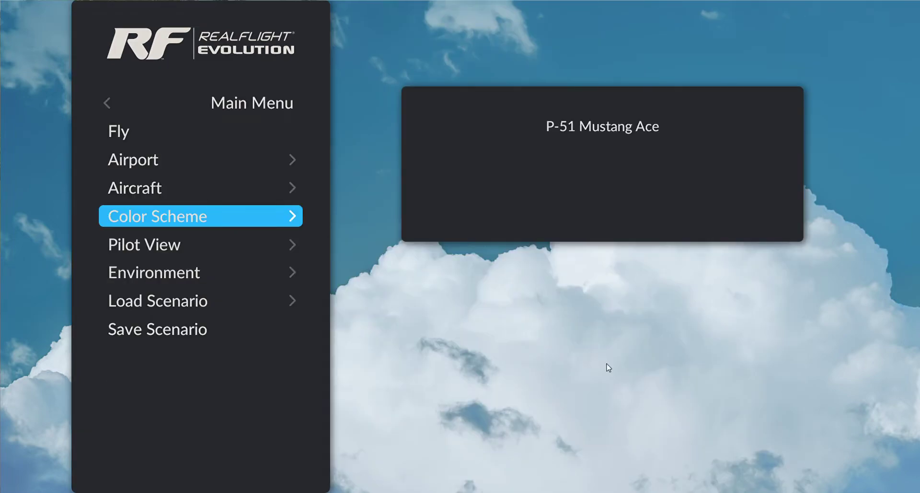
pyautogui.press('Return')
pyautogui.press('Down')
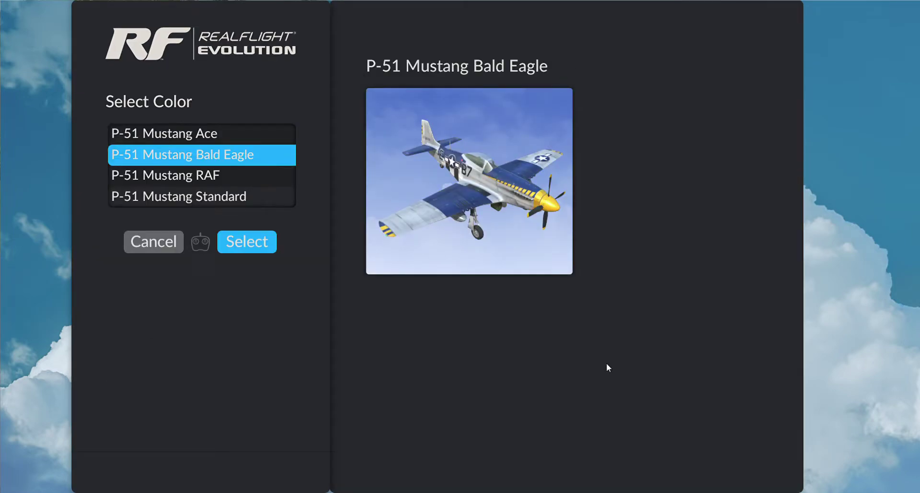
pyautogui.press('Return')
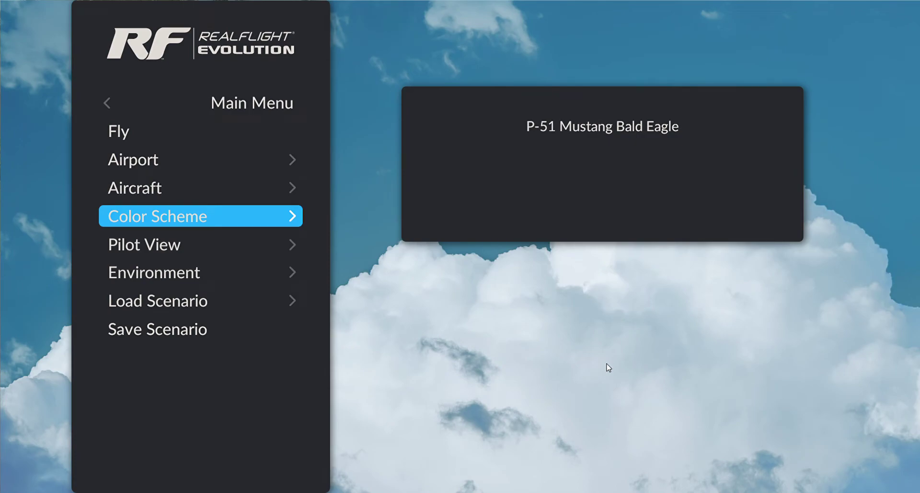
pyautogui.press('Down')
# Set the pilot view camera type to Cockpit.
pyautogui.press('Return')
pyautogui.press('Down')
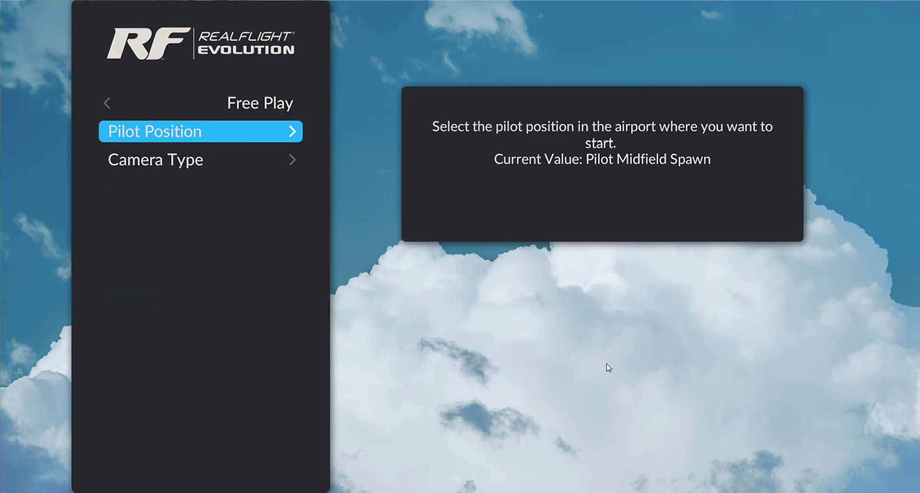
pyautogui.press('Down')
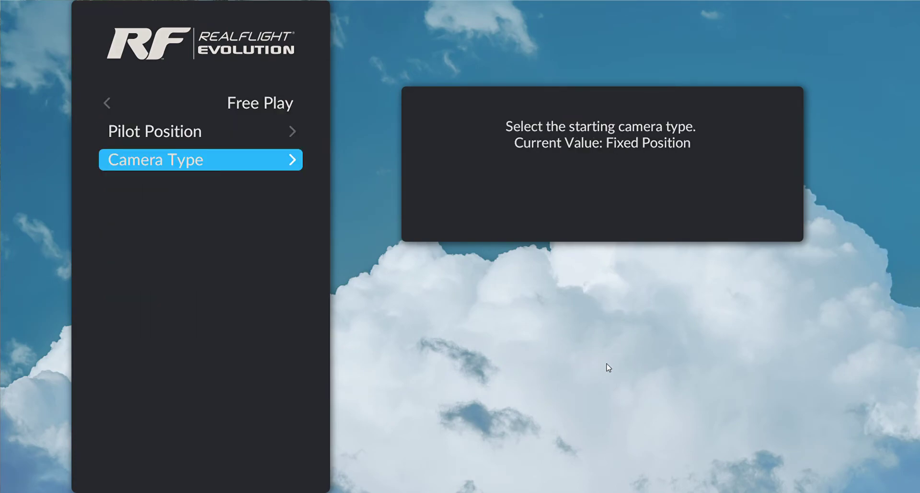
pyautogui.press('Return')
pyautogui.press('Down')
pyautogui.press('Down')
pyautogui.press('Down')
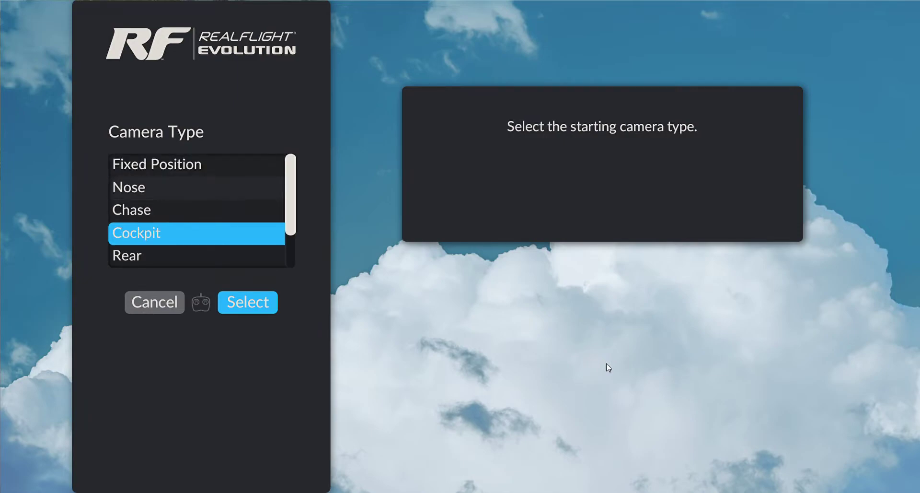
pyautogui.press('Return')
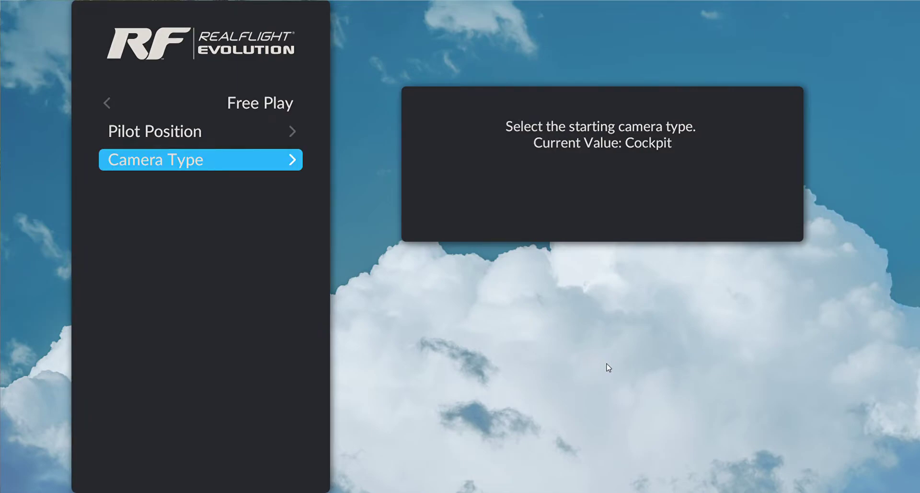
# Keep Pilot Midfield Spawn as the pilot position and return to Free Play.
pyautogui.press('Up')
pyautogui.press('Up')
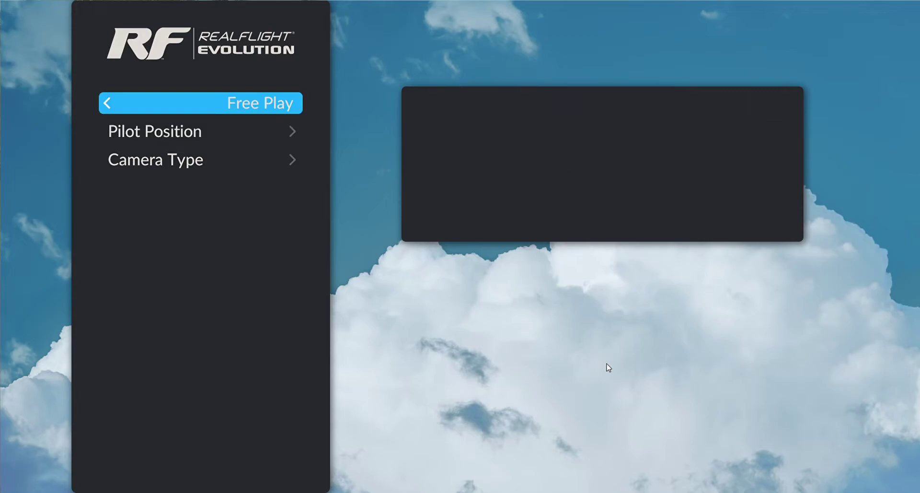
pyautogui.press('Down')
pyautogui.press('Return')
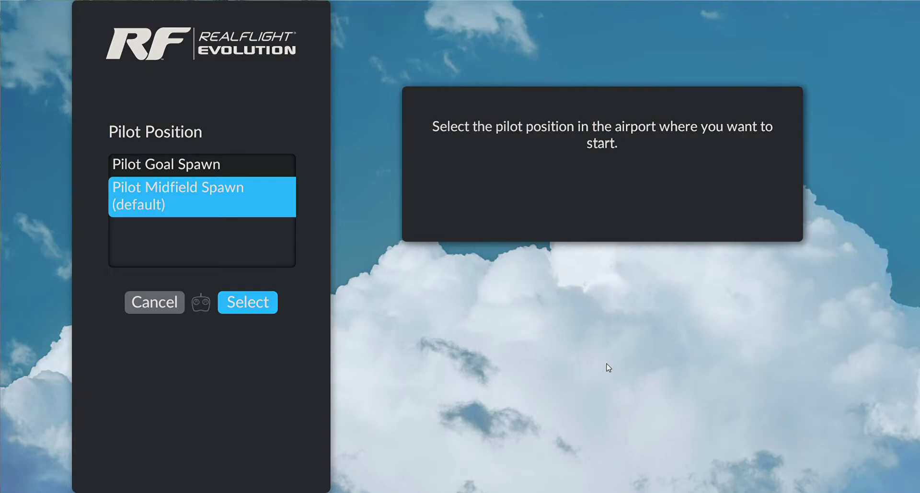
pyautogui.press('Return')
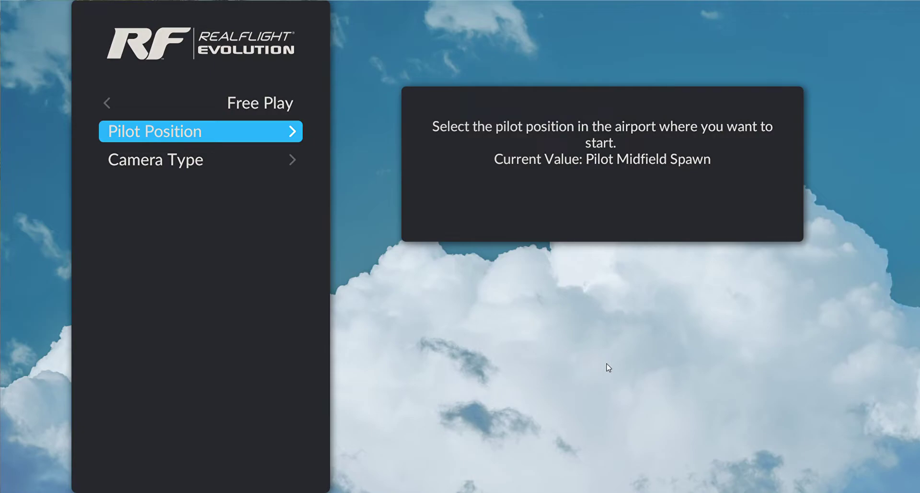
pyautogui.press('Escape')
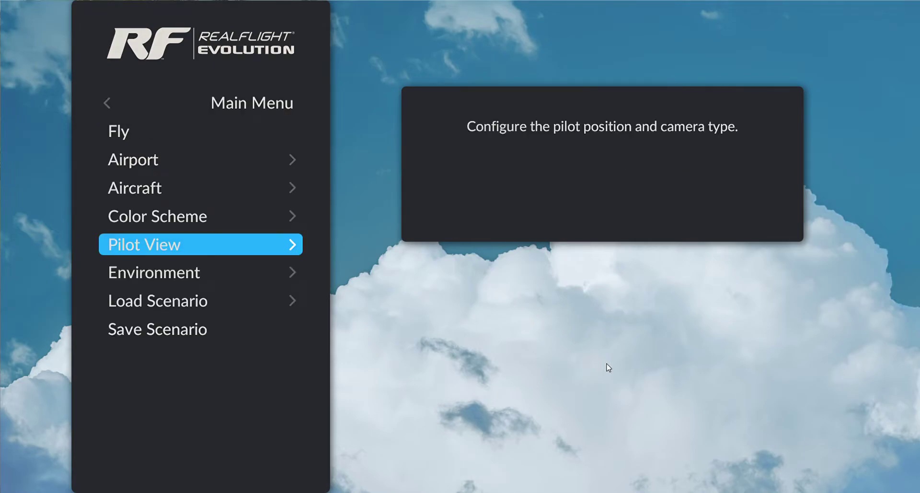
# Raise the wind speed to 9 MPH in the environment settings.
pyautogui.press('Down')
pyautogui.press('Return')
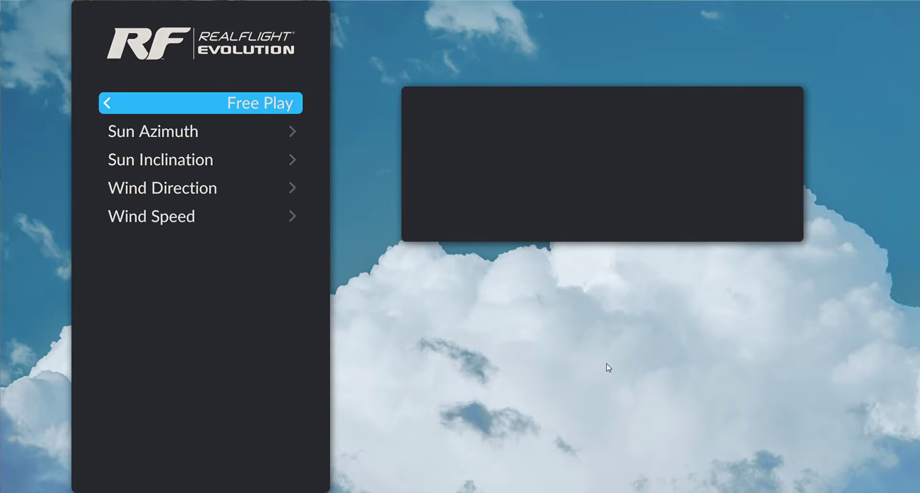
pyautogui.press('Down')
pyautogui.press('Down')
pyautogui.press('Down')
pyautogui.press('Down')
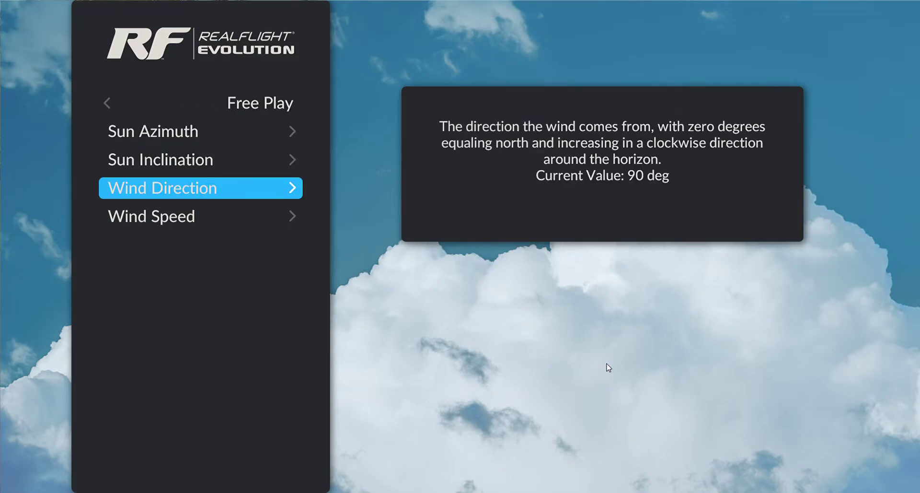
pyautogui.press('Return')
pyautogui.press('Right')
pyautogui.press('Right')
pyautogui.press('Right')
pyautogui.press('Right')
pyautogui.press('Right')
pyautogui.press('Right')
pyautogui.press('Right')
pyautogui.press('Right')
pyautogui.press('Right')
pyautogui.press('Right')
pyautogui.press('Right')
pyautogui.press('Right')
pyautogui.press('Right')
pyautogui.press('Right')
pyautogui.press('Right')
pyautogui.press('Right')
pyautogui.press('Right')
pyautogui.press('Right')
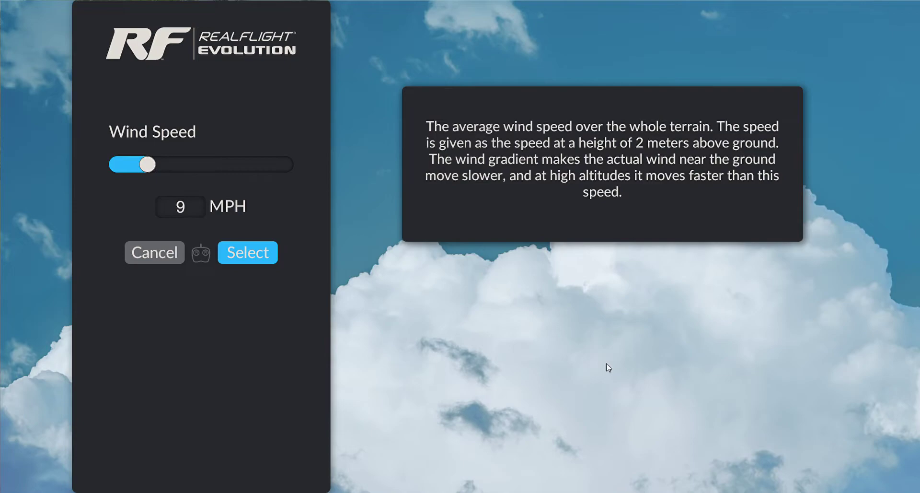
pyautogui.press('Return')
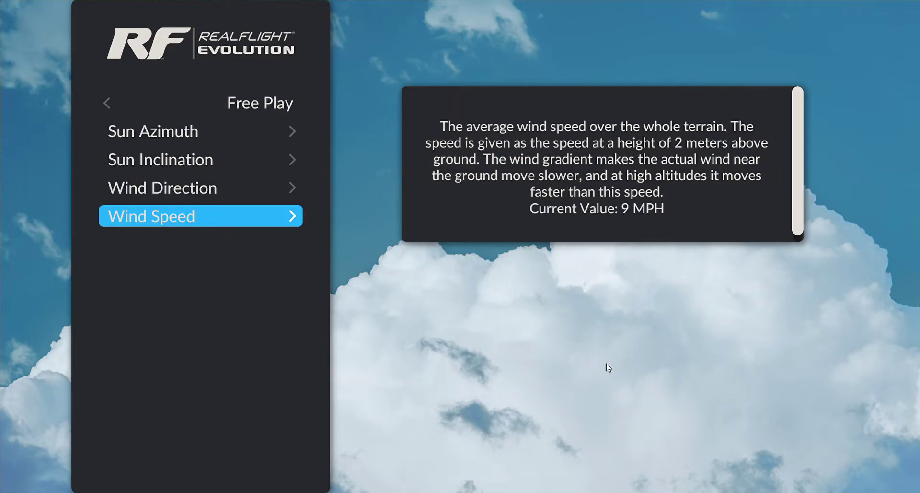
# Lower the sun inclination to about 5.4 degrees for sunset light.
pyautogui.press('Up')
pyautogui.press('Up')
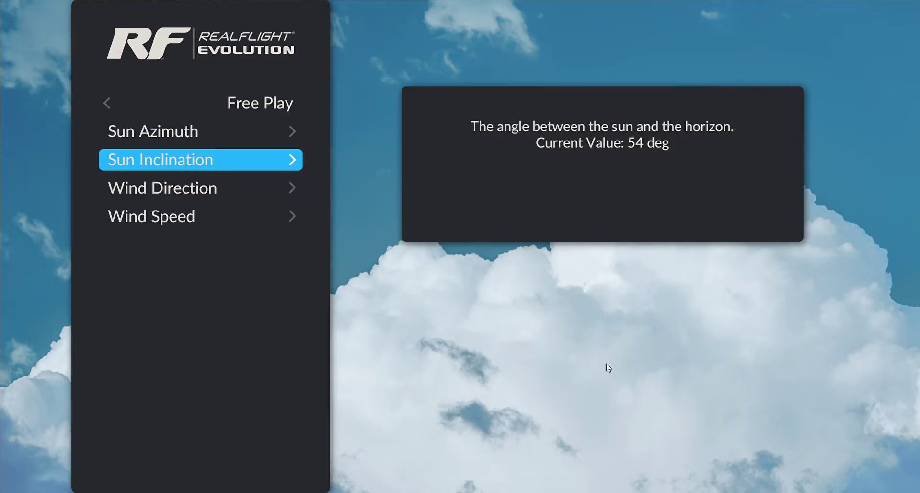
pyautogui.press('Return')
pyautogui.press('Left')
pyautogui.press('Left')
pyautogui.press('Left')
pyautogui.press('Left')
pyautogui.press('Left')
pyautogui.press('Left')
pyautogui.press('Left')
pyautogui.press('Left')
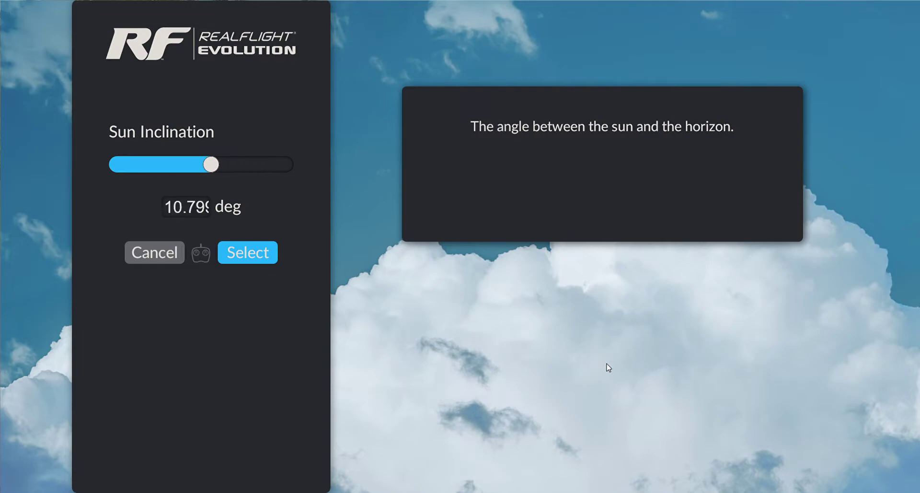
pyautogui.press('Left')
pyautogui.press('Left')
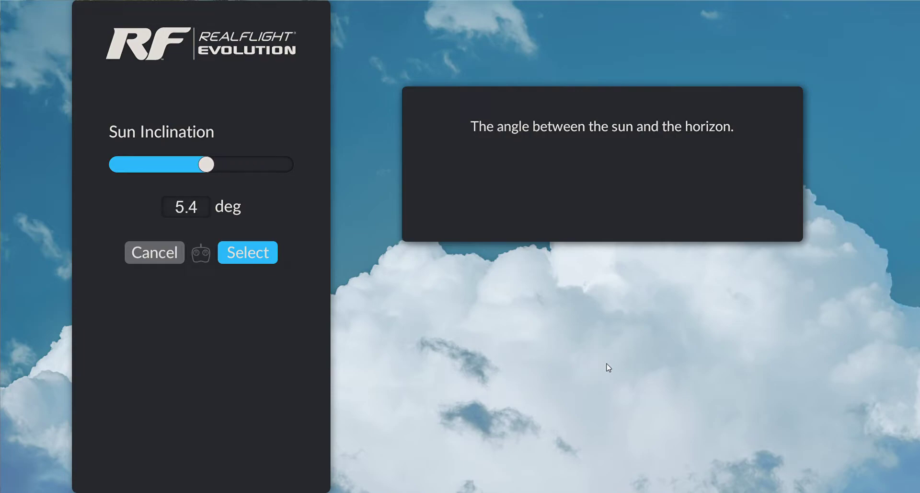
pyautogui.press('Return')
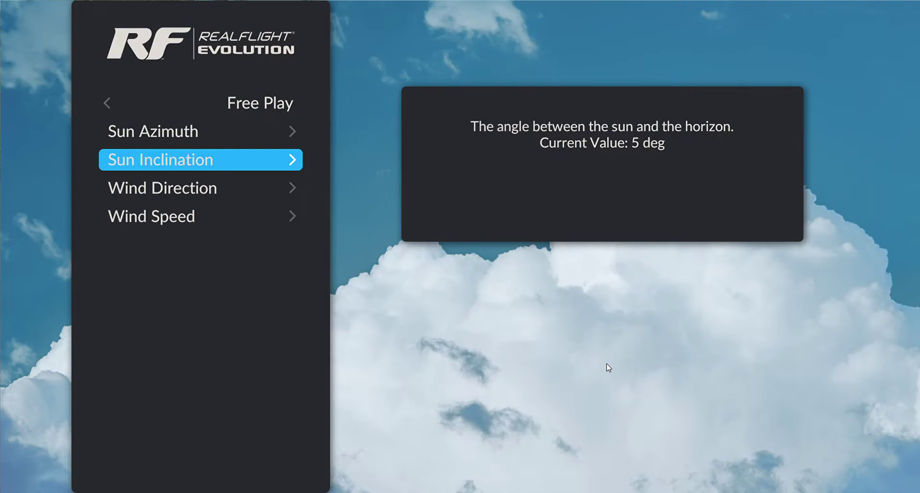
pyautogui.press('Escape')
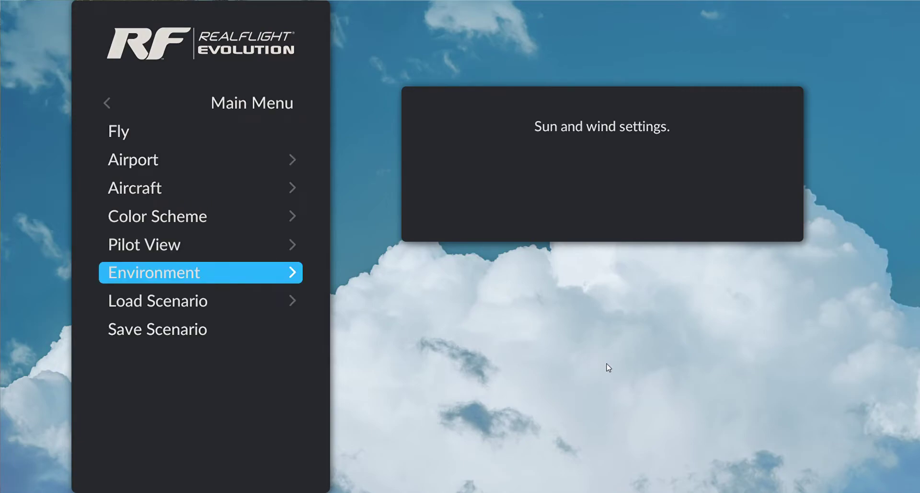
# Start flying the P-51 Mustang at the dusk Soccer Field in cockpit view.
pyautogui.press('Up')
pyautogui.press('Up')
pyautogui.press('Up')
pyautogui.press('Up')
pyautogui.press('Up')
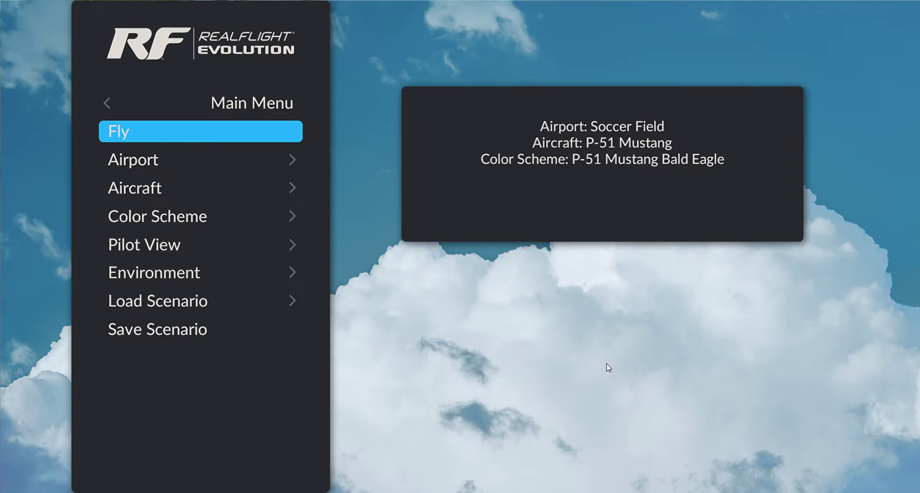
pyautogui.press('Return')
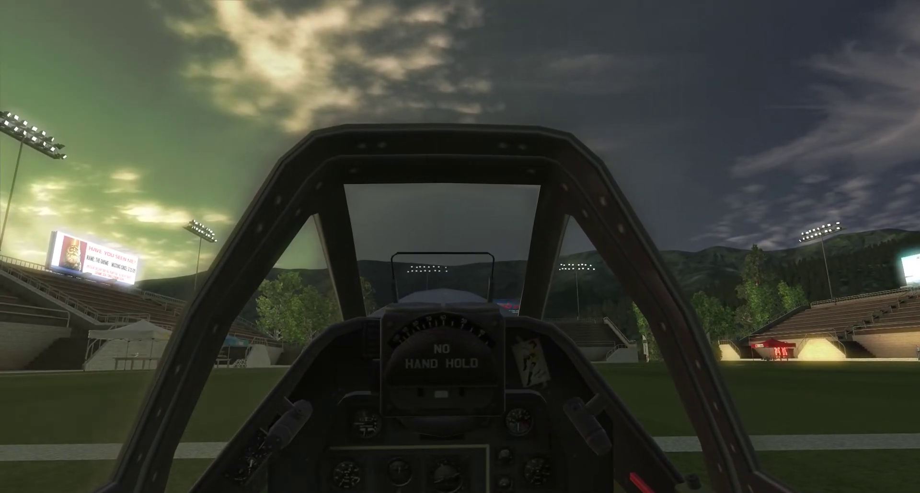
# Save the current setup through Free Play > Save Scenario under the name 'Soccer Field Sunset'.
pyautogui.press('Escape')
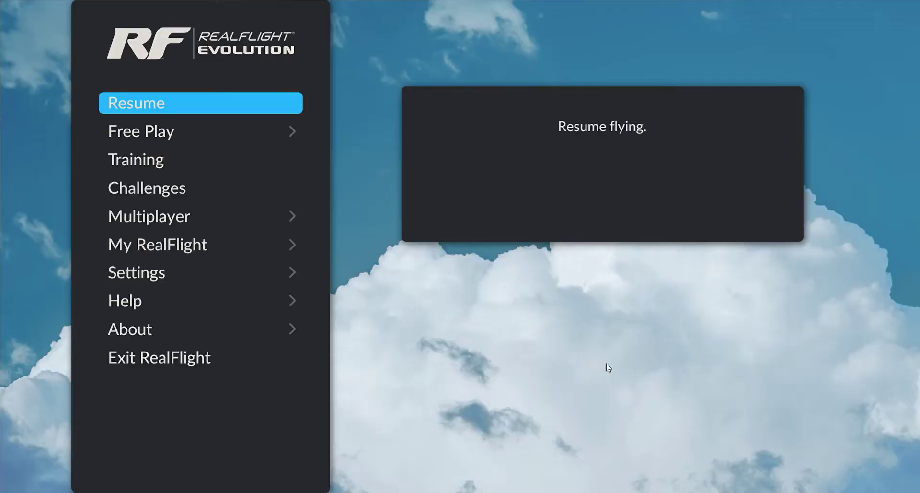
pyautogui.press('Down')
pyautogui.press('Return')
pyautogui.press('Down')
pyautogui.press('Down')
pyautogui.press('Down')
pyautogui.press('Down')
pyautogui.press('Down')
pyautogui.press('Down')
pyautogui.press('Down')
pyautogui.press('Down')
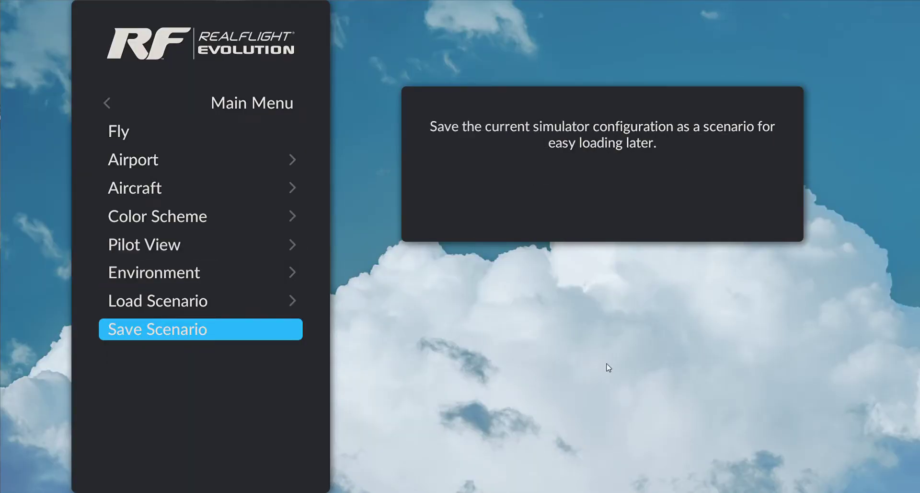
pyautogui.press('Return')
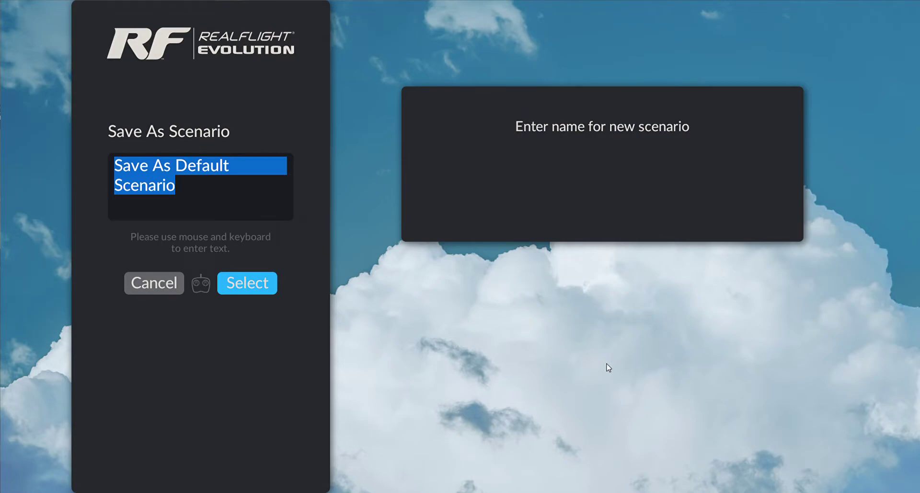
pyautogui.write('Soccwe')
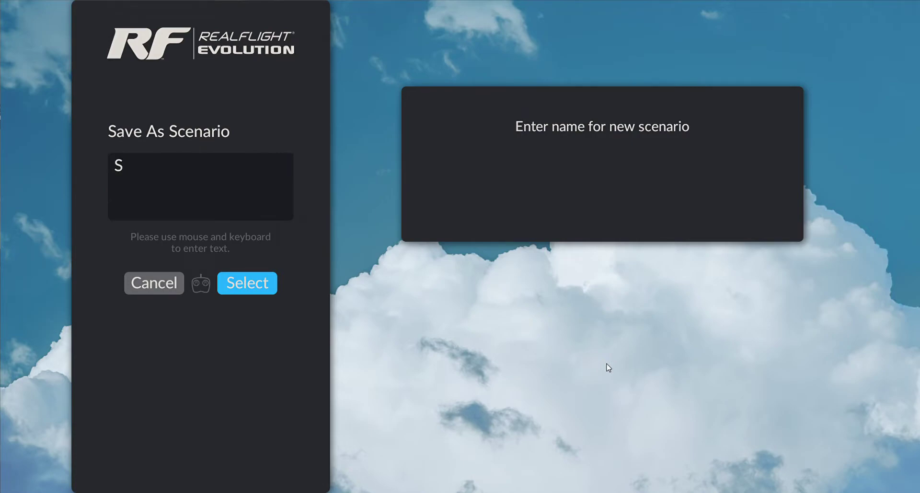
pyautogui.press('BackSpace')
pyautogui.press('BackSpace')
pyautogui.write('er Field Sunset')
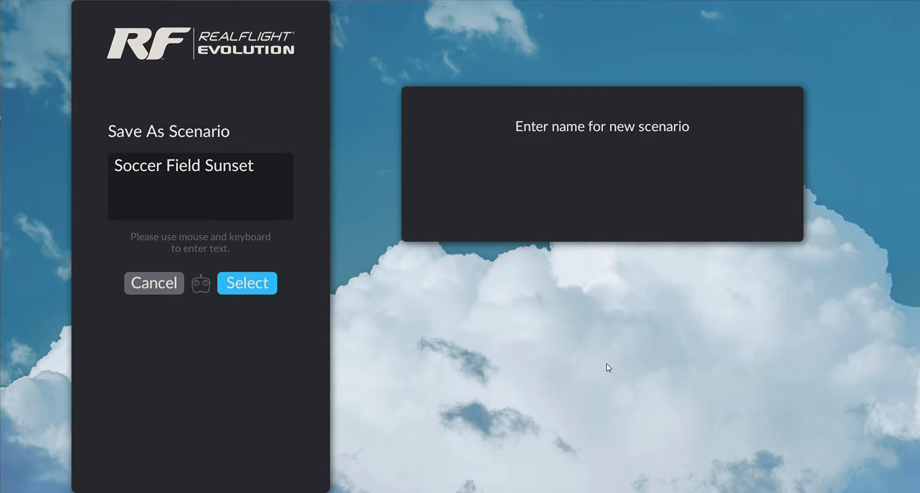
pyautogui.click(235, 283)
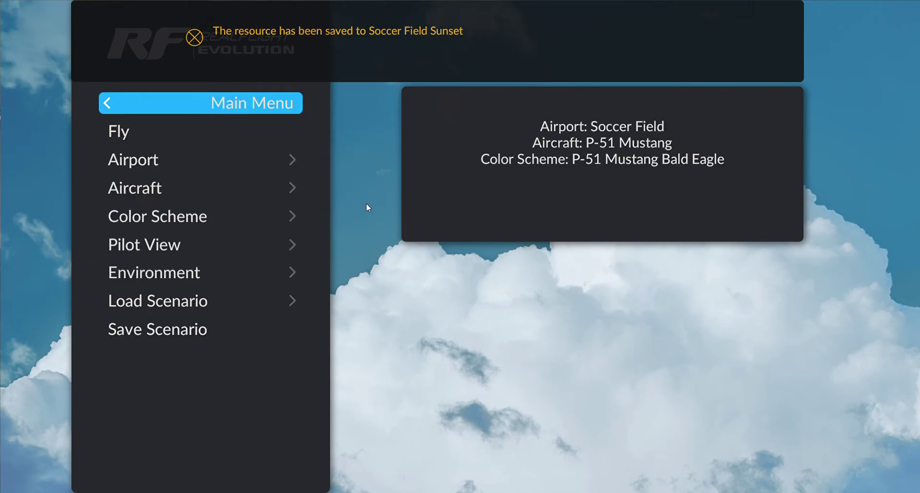
# Change the airport to Shipwreck.
pyautogui.click(281, 166)
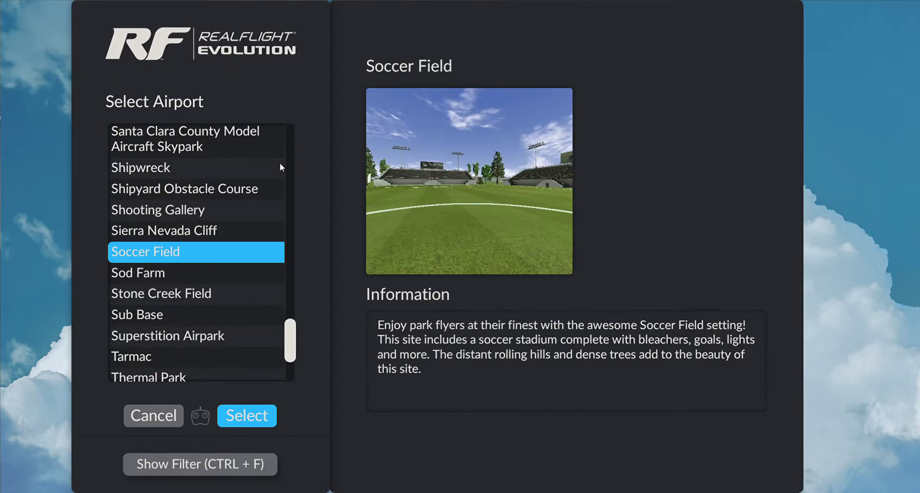
pyautogui.click(162, 168)
pyautogui.click(257, 418)
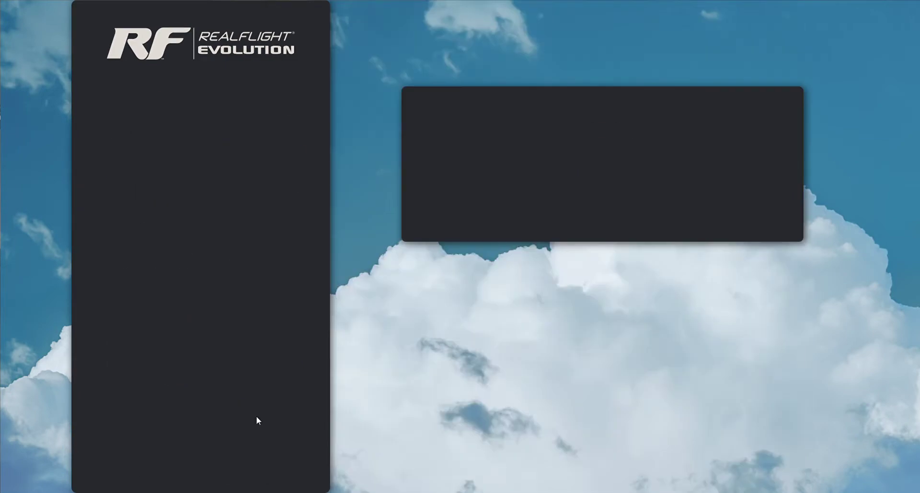
# Switch the aircraft to the ParkZone Conscendo Advanced glider and start a flight.
pyautogui.click(211, 193)
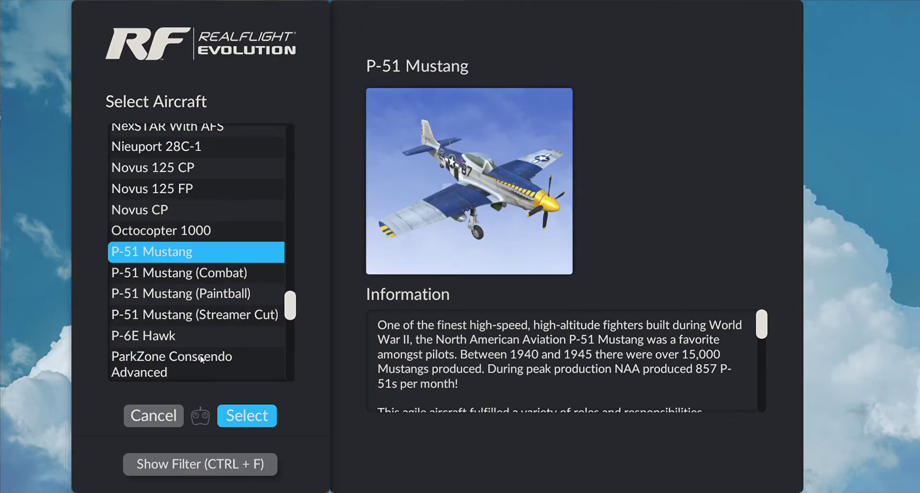
pyautogui.scroll(-1, 201, 358)
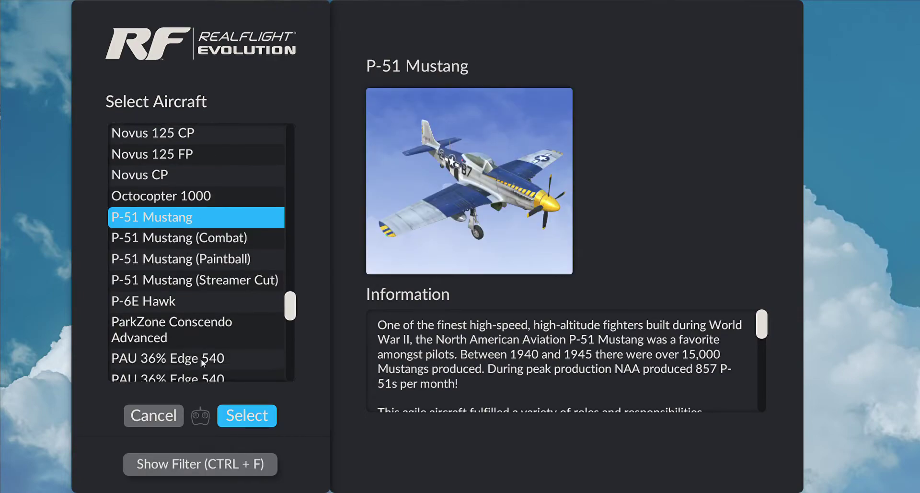
pyautogui.click(200, 326)
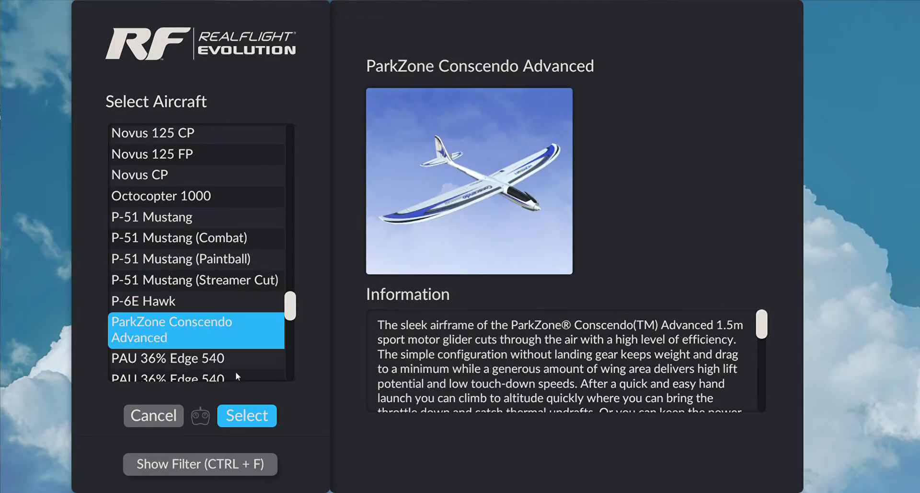
pyautogui.click(251, 421)
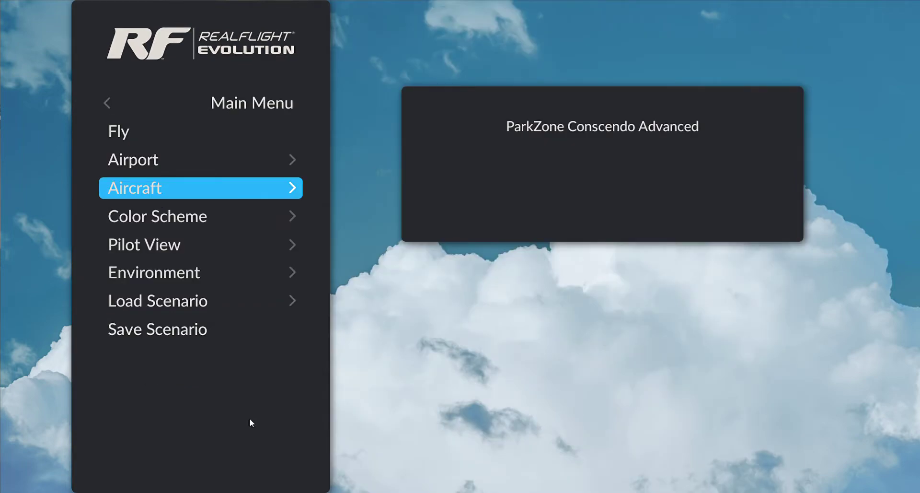
pyautogui.click(227, 141)
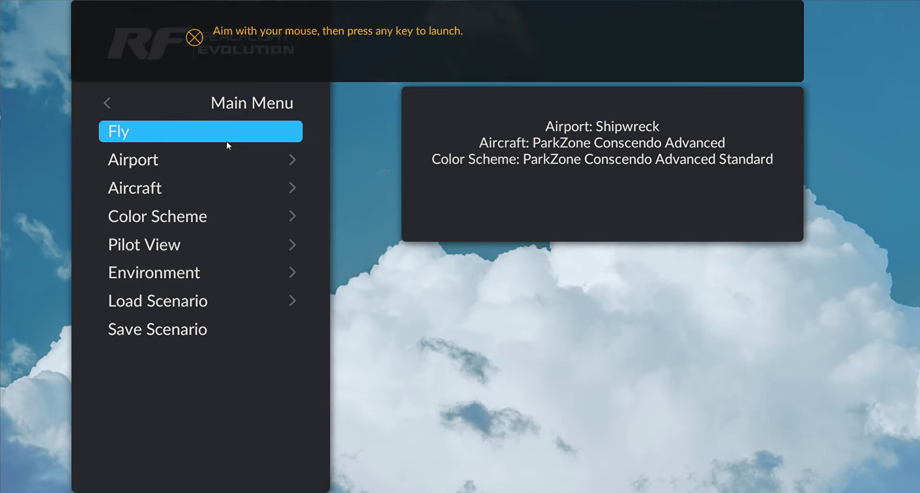
# Load the Shipwreck flight and hand-launch the Conscendo glider.
pyautogui.press('space')
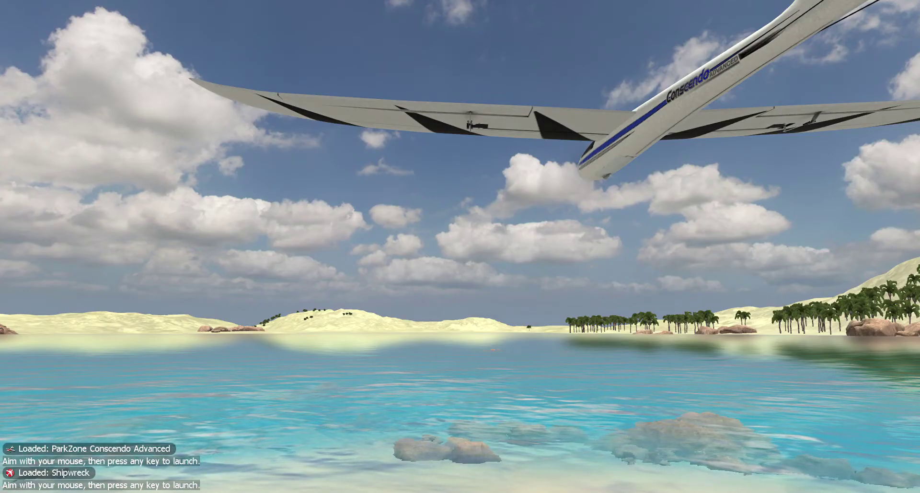
pyautogui.press('space')
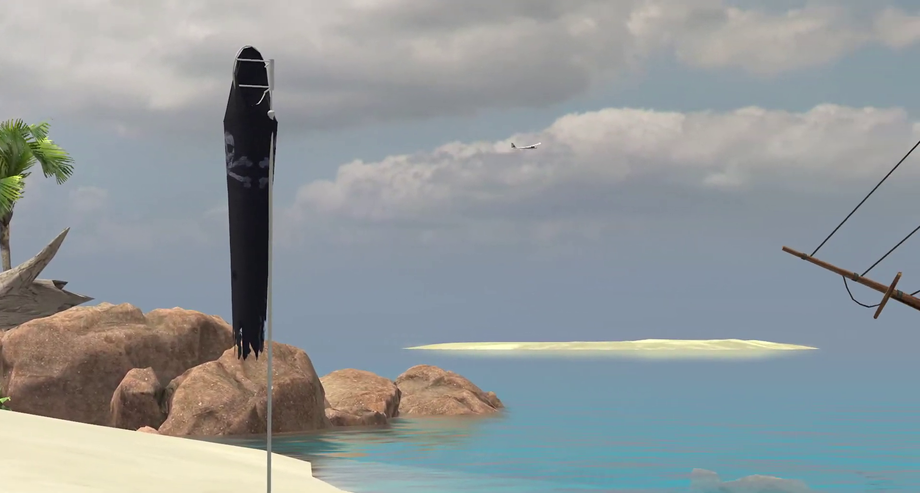
# Pause and load the 'Soccer Field Sunset' scenario from Free Play > Load Scenario.
pyautogui.press('Escape')
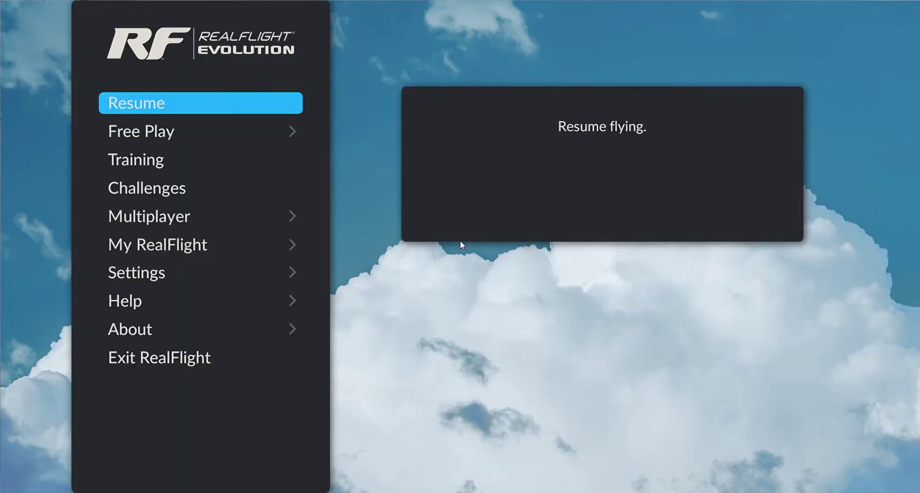
pyautogui.press('Down')
pyautogui.press('Return')
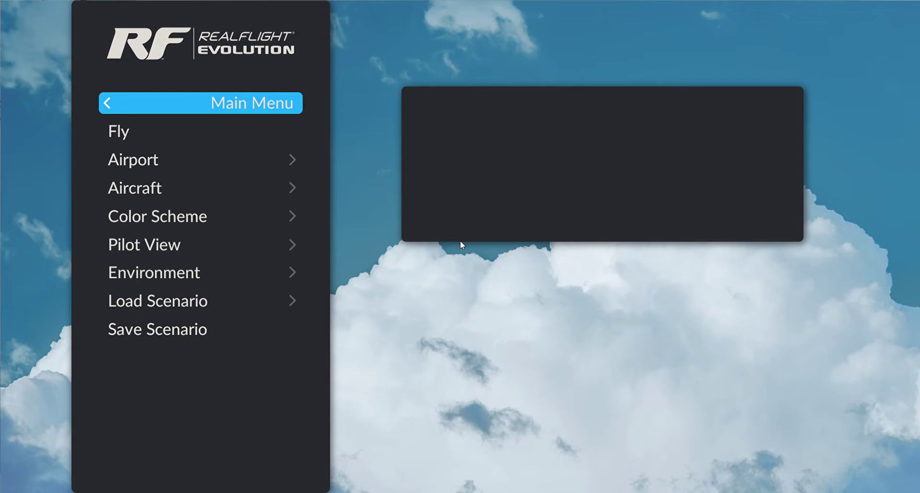
pyautogui.press('Down')
pyautogui.press('Down')
pyautogui.press('Down')
pyautogui.press('Down')
pyautogui.press('Down')
pyautogui.press('Down')
pyautogui.press('Down')
pyautogui.press('Down')
pyautogui.press('Up')
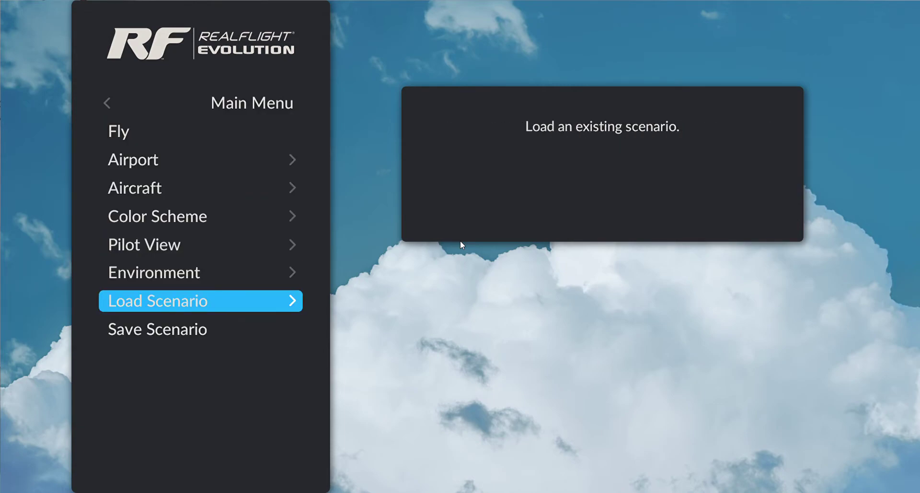
pyautogui.press('Return')
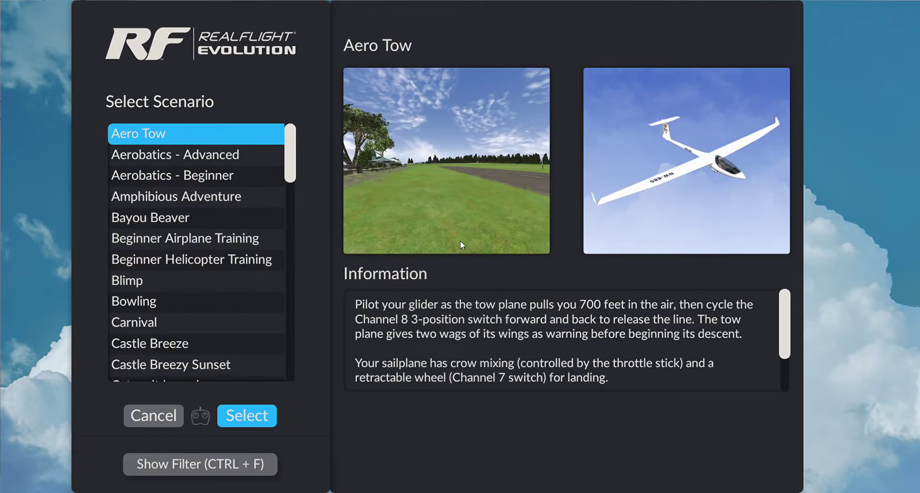
pyautogui.press('Down')
pyautogui.press('Down')
pyautogui.press('Down')
pyautogui.press('Down')
pyautogui.press('Down')
pyautogui.press('Down')
pyautogui.press('Down')
pyautogui.press('Down')
pyautogui.press('Down')
pyautogui.press('Down')
pyautogui.press('Down')
pyautogui.press('Down')
pyautogui.press('Down')
pyautogui.press('Down')
pyautogui.press('Down')
pyautogui.press('Down')
pyautogui.press('Down')
pyautogui.press('Down')
pyautogui.press('Down')
pyautogui.press('Down')
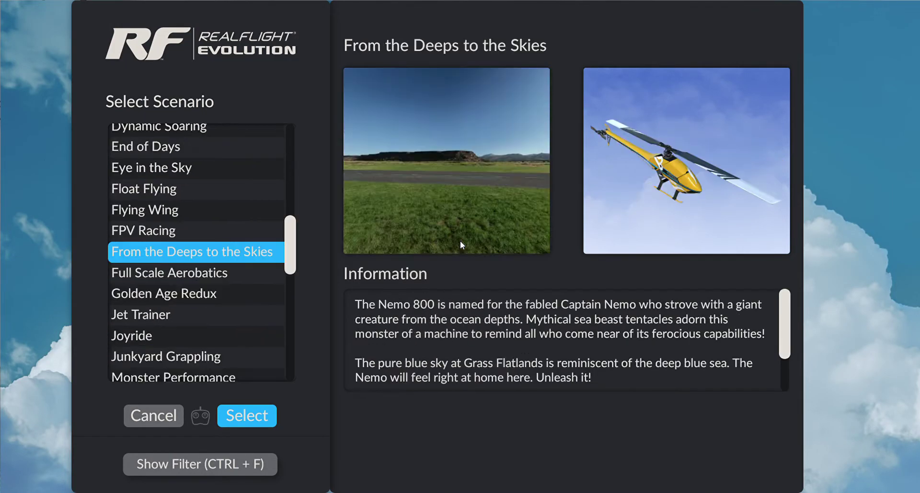
pyautogui.press('Down')
pyautogui.press('Down')
pyautogui.press('Down')
pyautogui.press('Down')
pyautogui.press('Down')
pyautogui.press('Down')
pyautogui.press('Down')
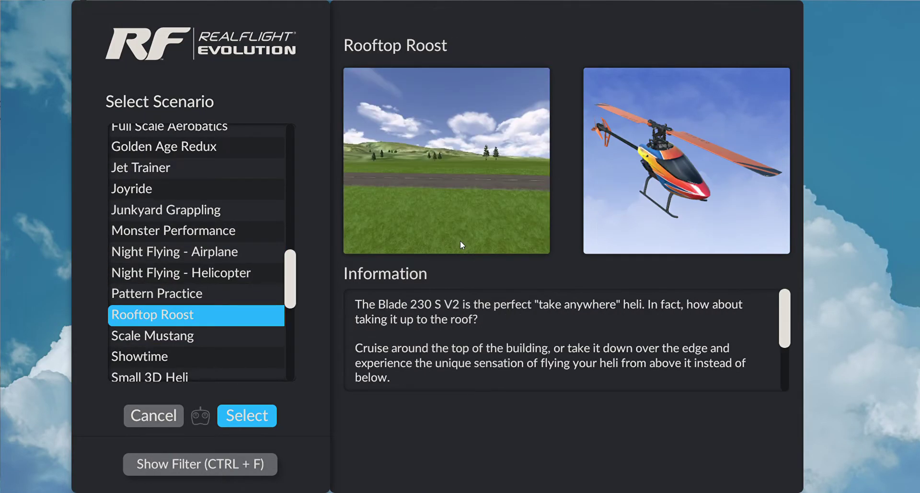
pyautogui.press('Down')
pyautogui.press('Down')
pyautogui.press('Down')
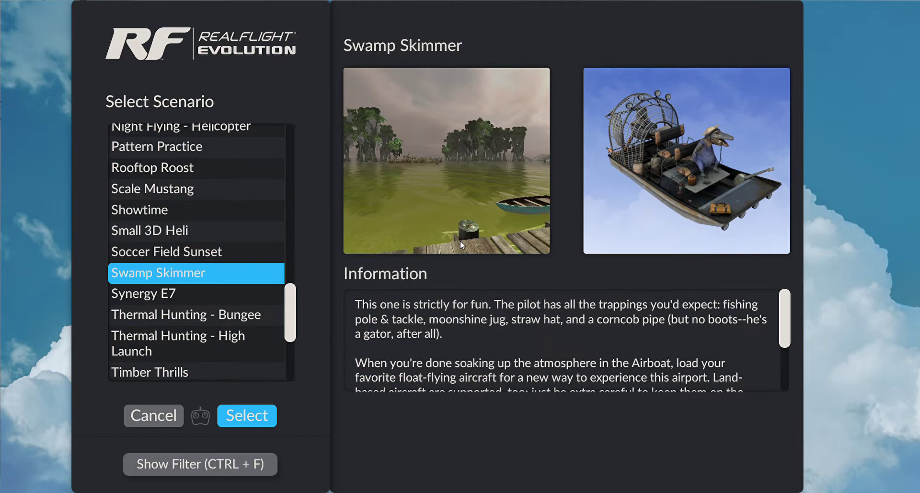
pyautogui.press('Up')
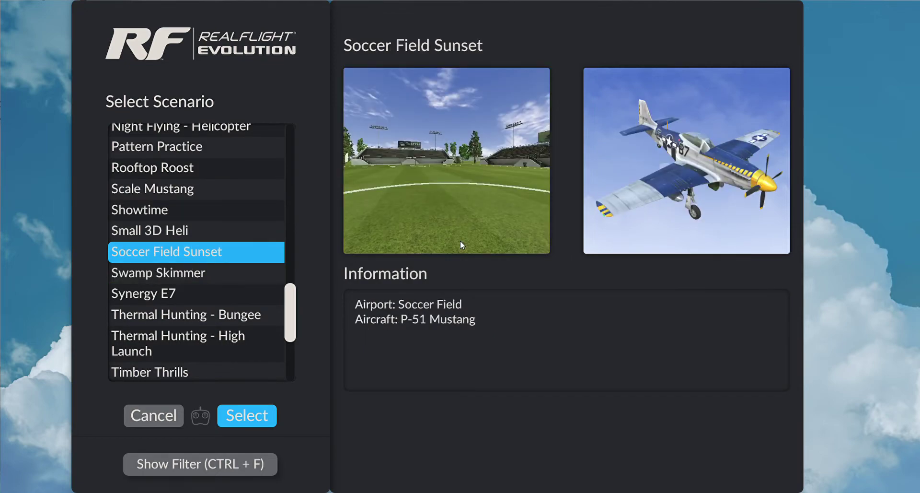
pyautogui.press('Return')
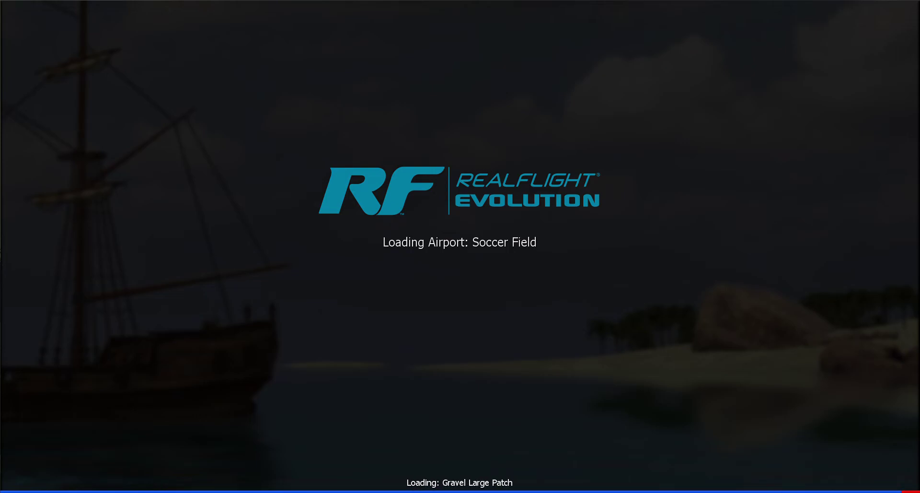